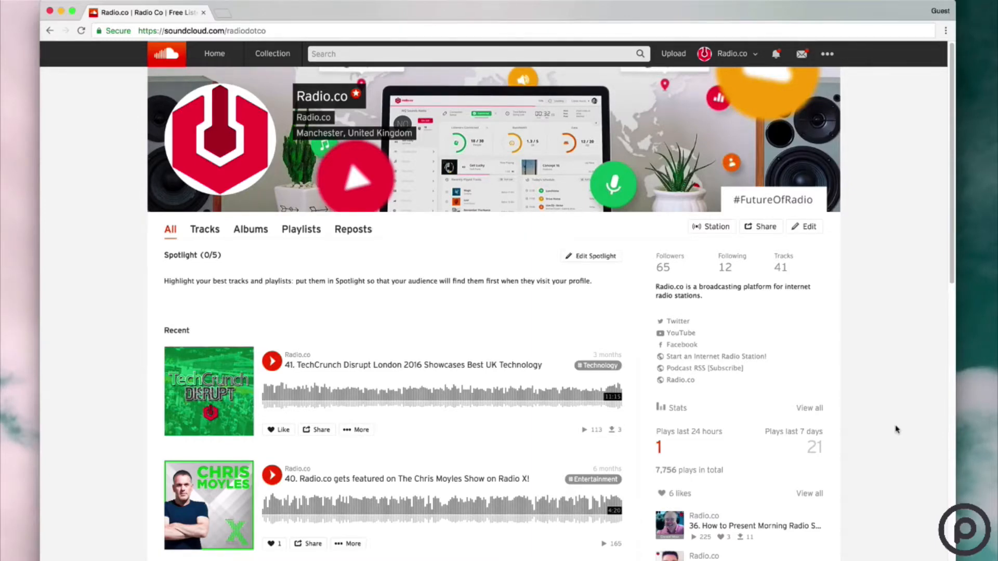
Step: Open the SoundCloud profile for editing, review its bio and links, and close the editor
click(805, 227)
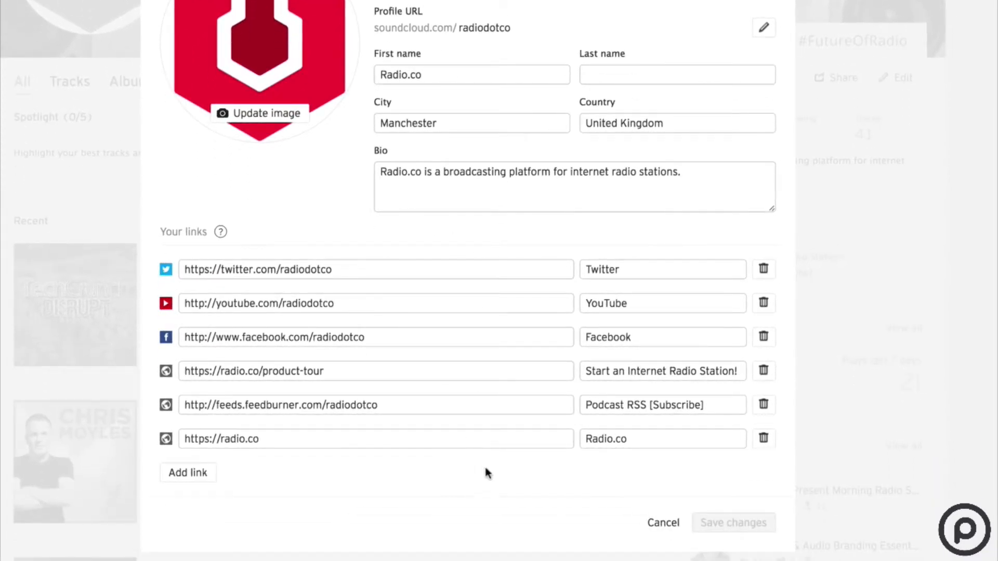
click(965, 338)
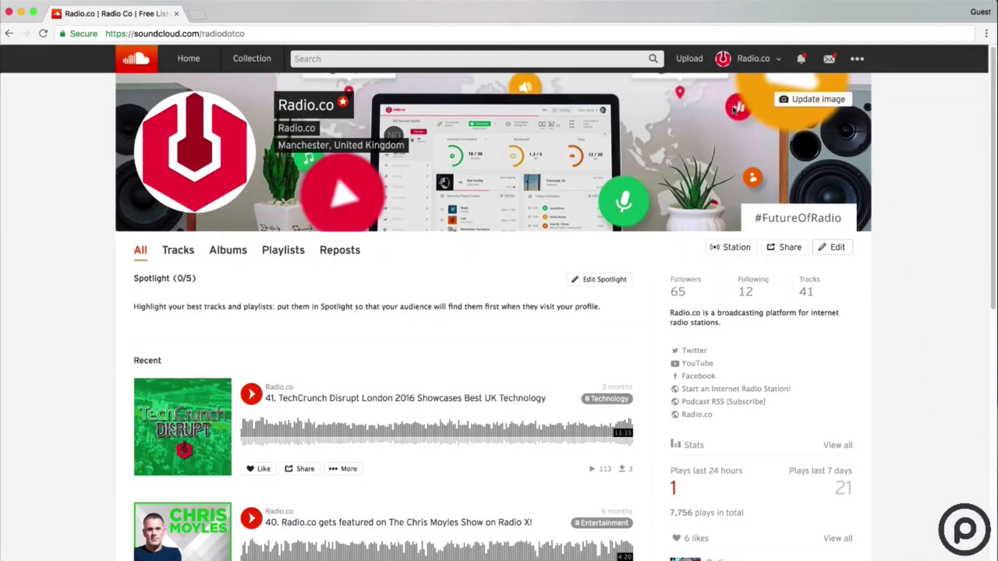
Step: Go to the upload page and add the "How To Upload And Optimise Audio For Soundcloud" audio file
click(690, 59)
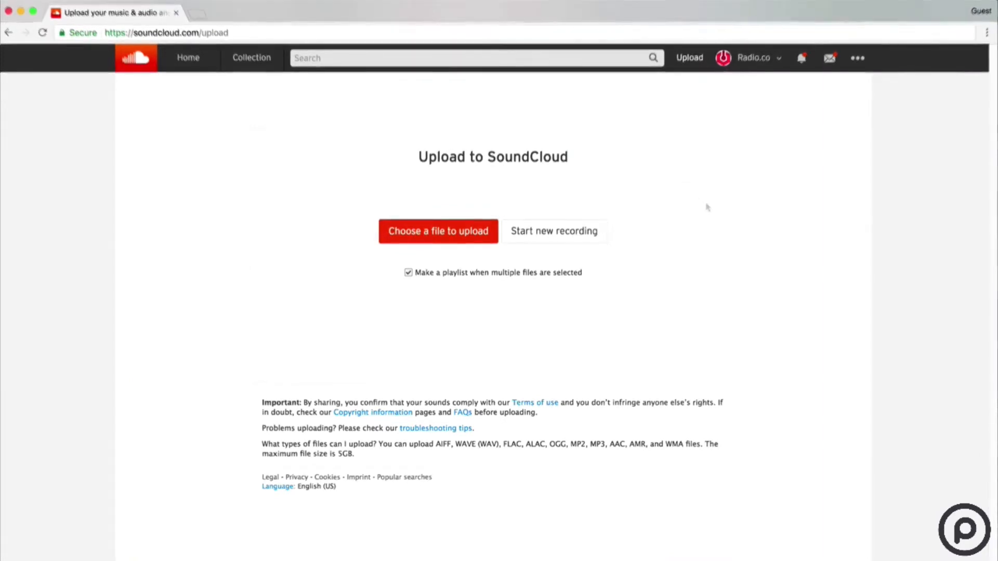
drag(991, 327, 483, 291)
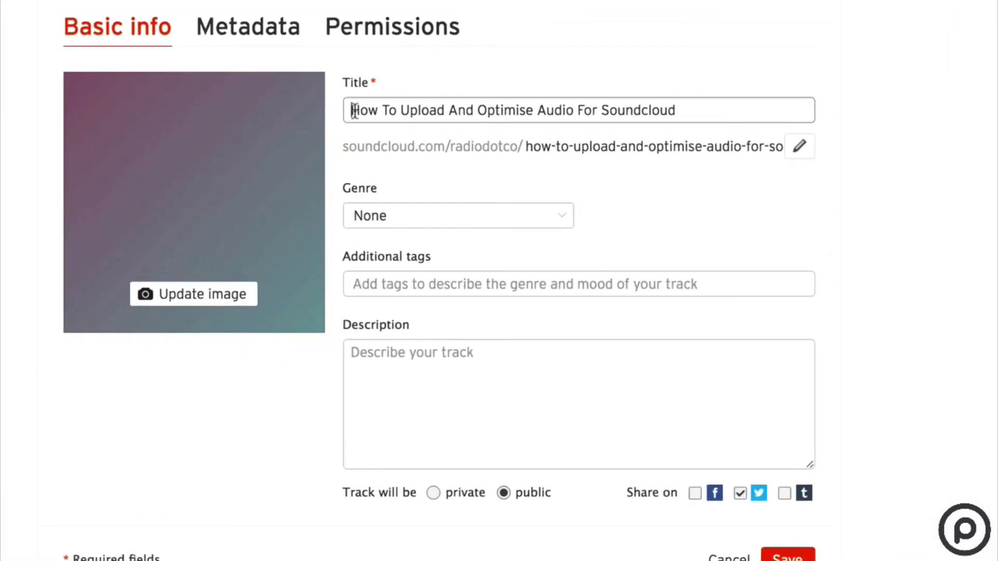
Step: Examine the wording of the track's title and its permalink
drag(382, 111, 581, 111)
click(643, 111)
click(798, 148)
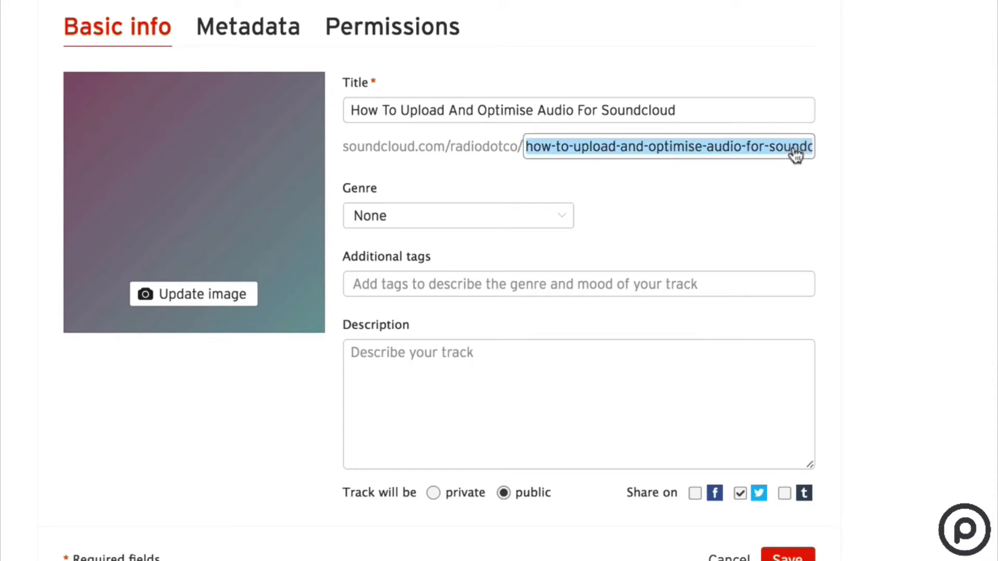
click(742, 147)
drag(527, 146, 704, 146)
click(746, 147)
drag(768, 148, 810, 155)
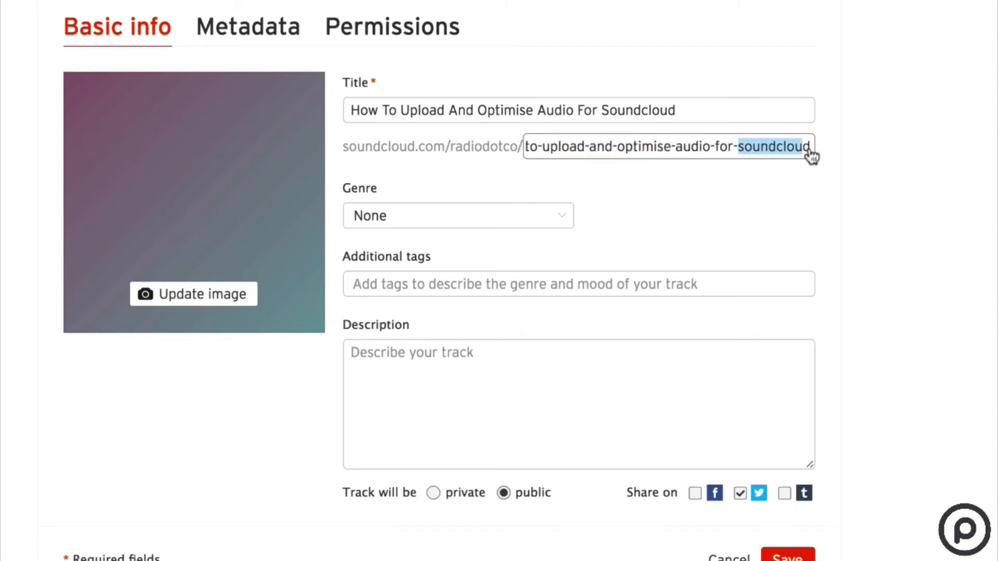
click(771, 145)
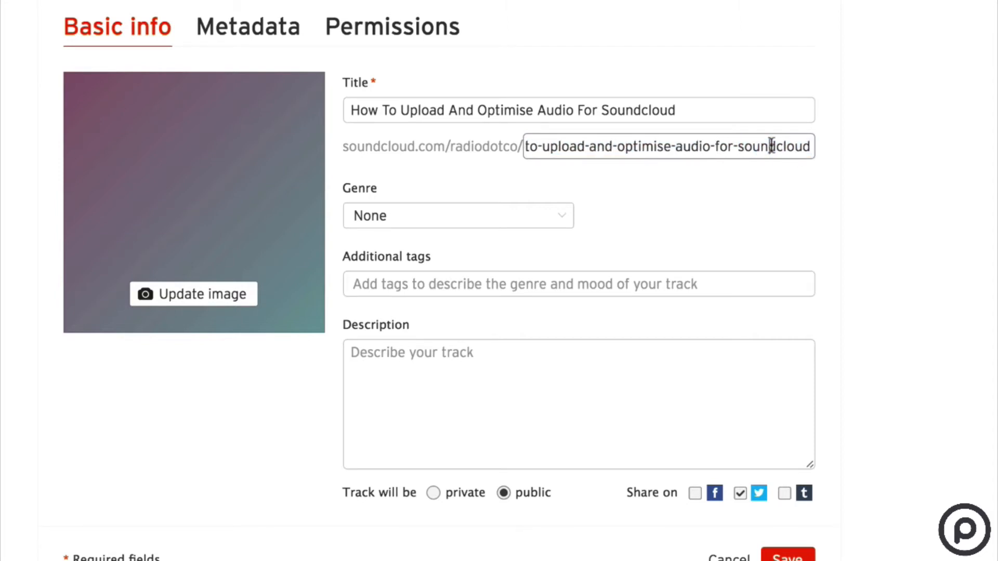
click(764, 188)
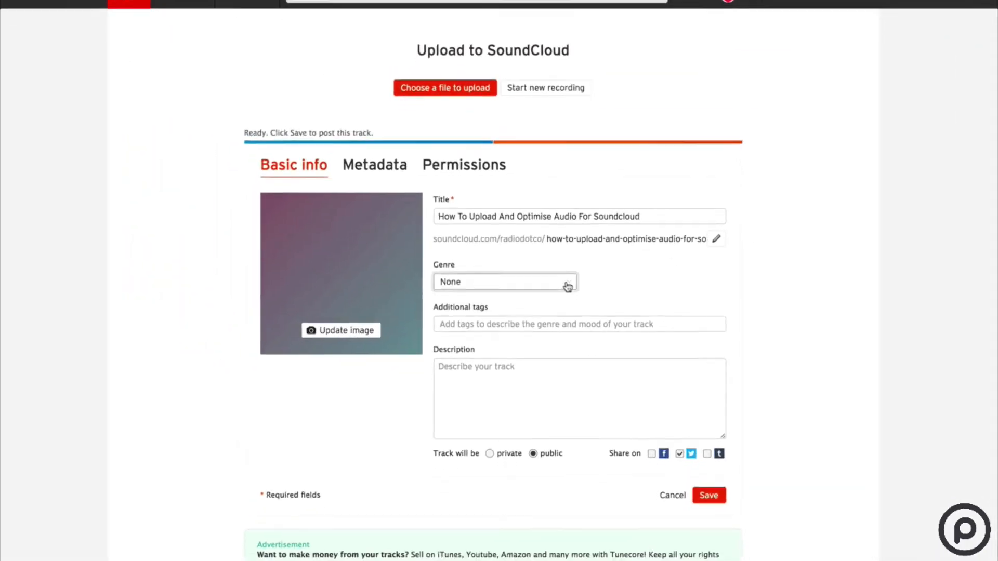
Step: Set the track's genre to Custom and enter Talk as the custom genre
click(568, 285)
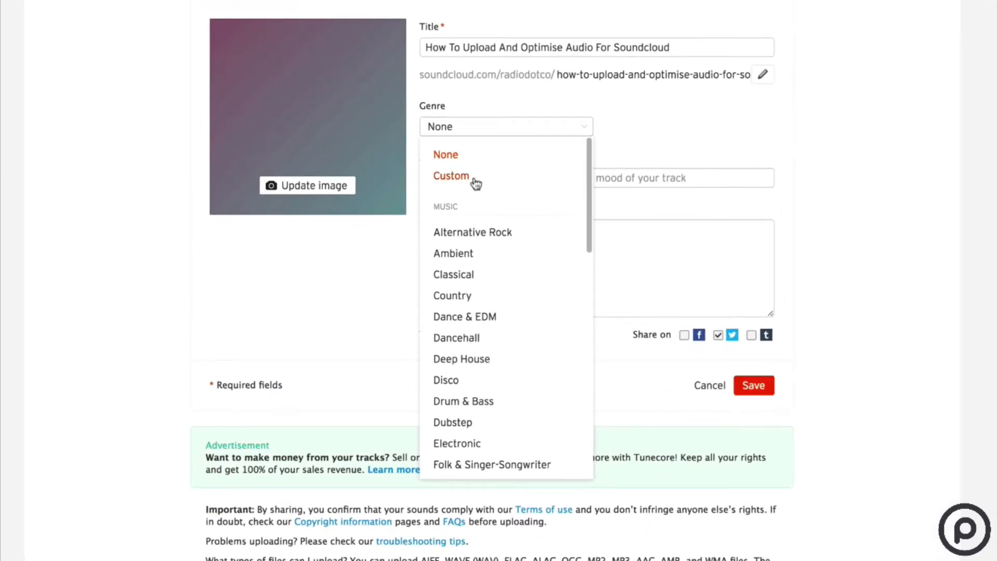
scroll(484, 219, down, 3)
scroll(491, 270, down, 7)
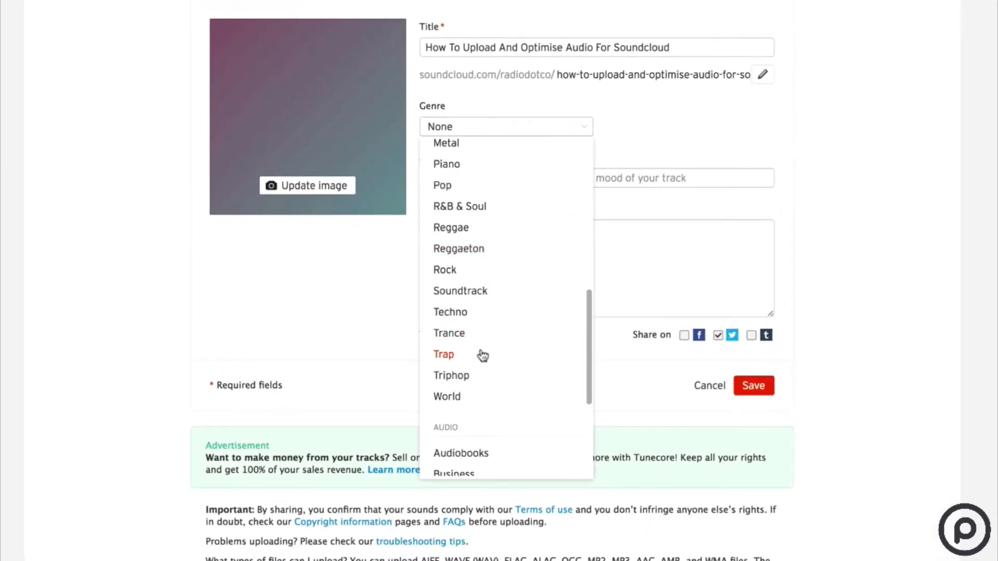
scroll(485, 358, down, 2)
scroll(485, 358, down, 1)
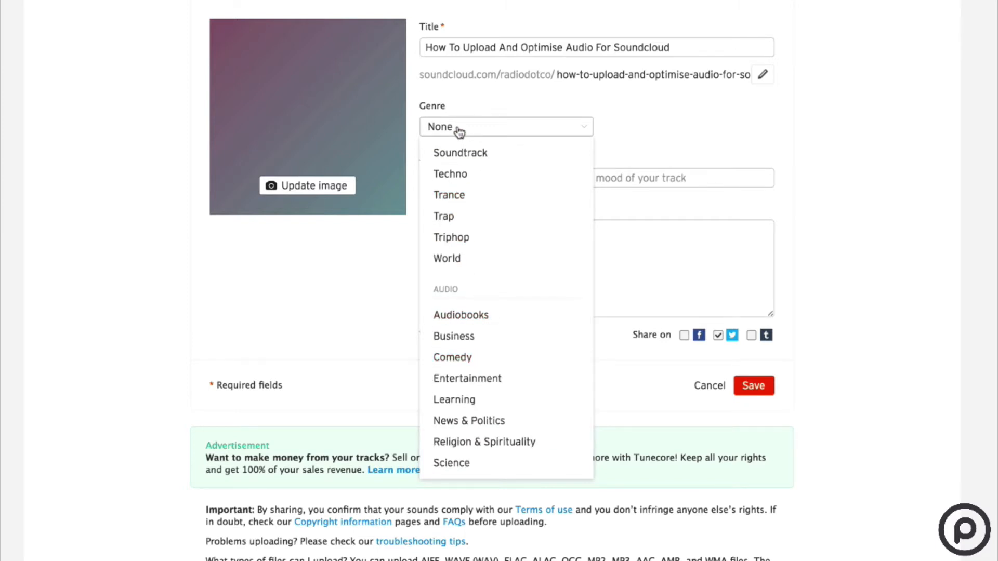
scroll(458, 182, up, 15)
click(456, 178)
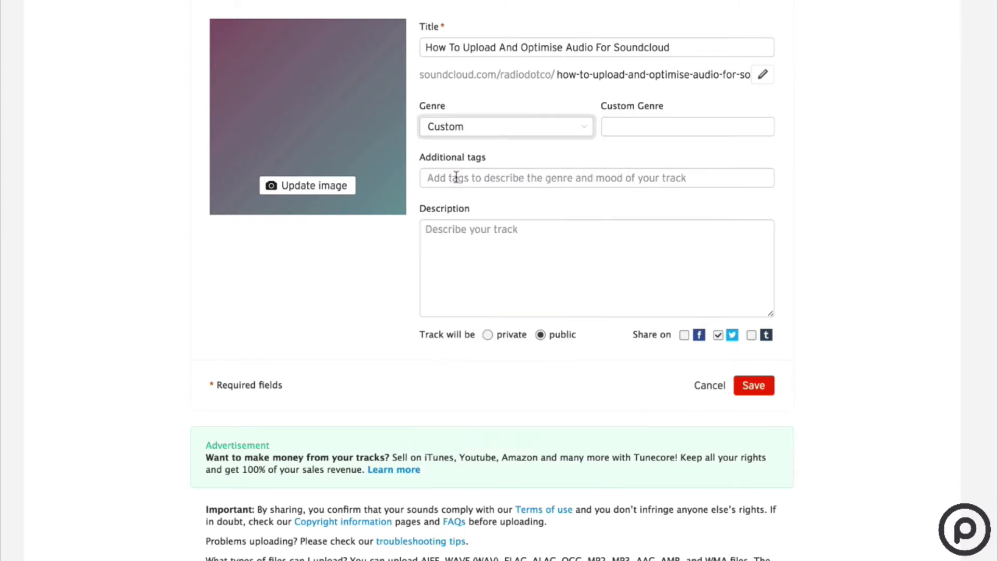
click(622, 125)
text(Talk)
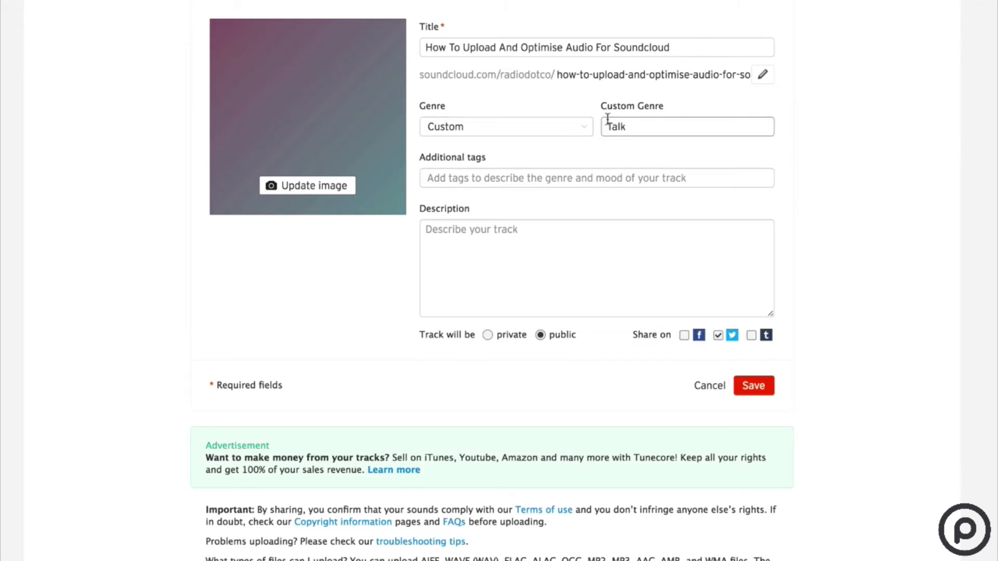
Step: Add the tags Podcast, Talk, How To, SoundCloud and Upload SoundCloud to the track
click(602, 180)
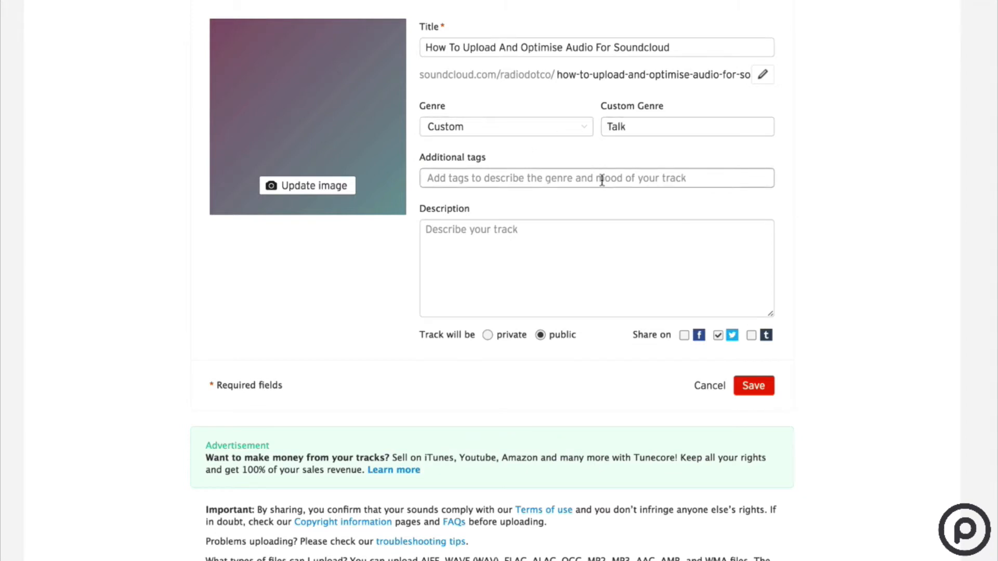
text(T)
text(odcast)
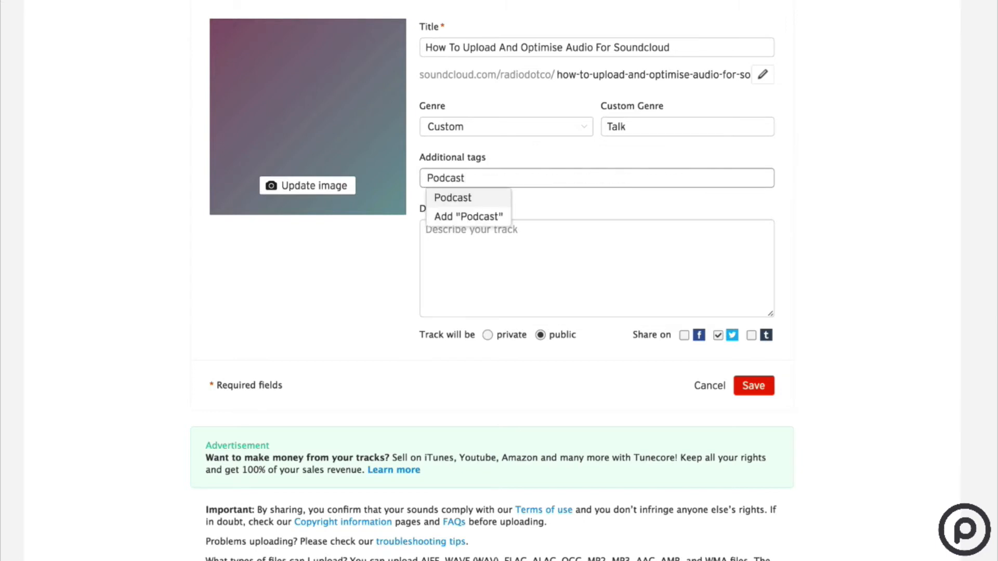
key(Return)
text(Talk)
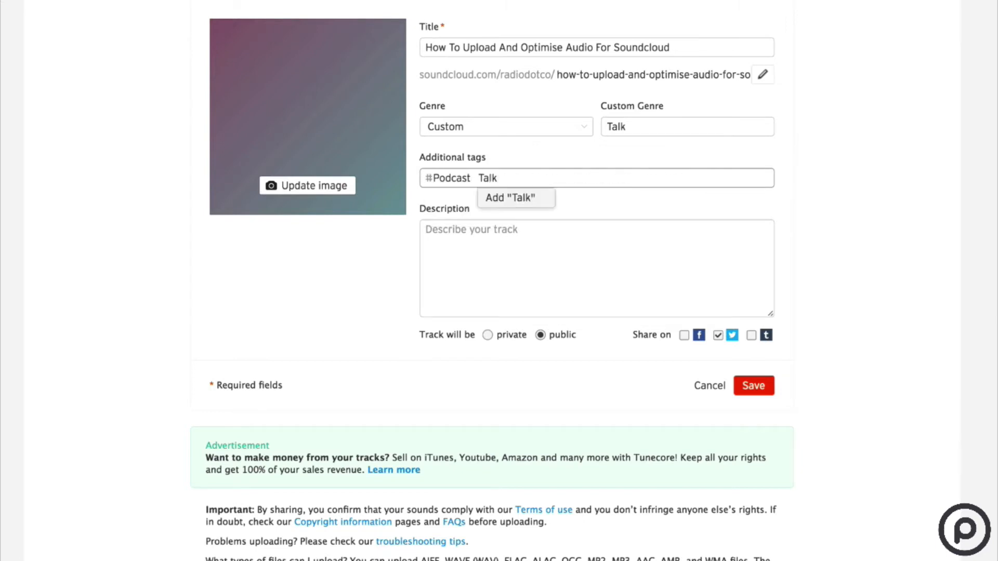
key(Return)
text(How To)
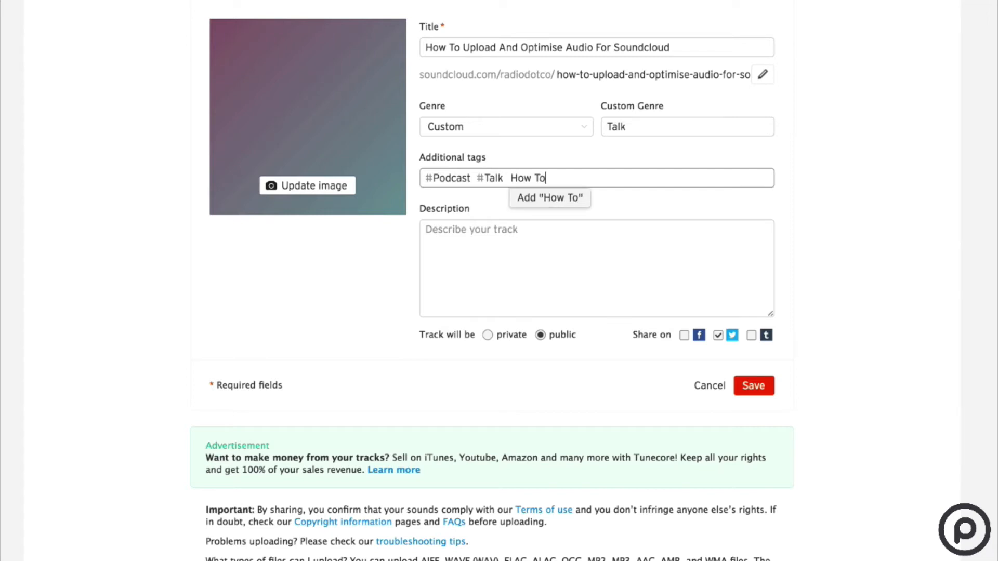
key(Return)
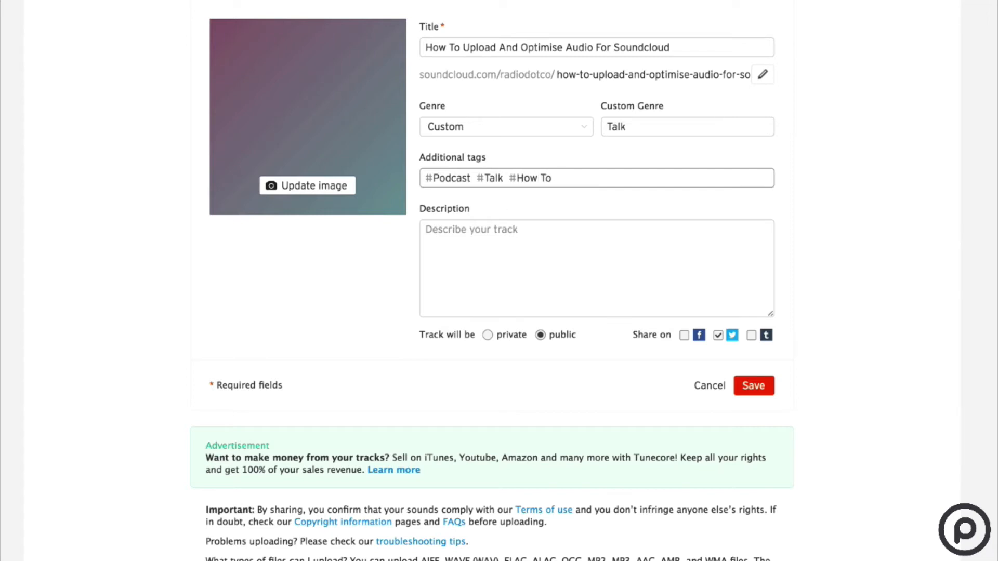
text(S)
text(quick)
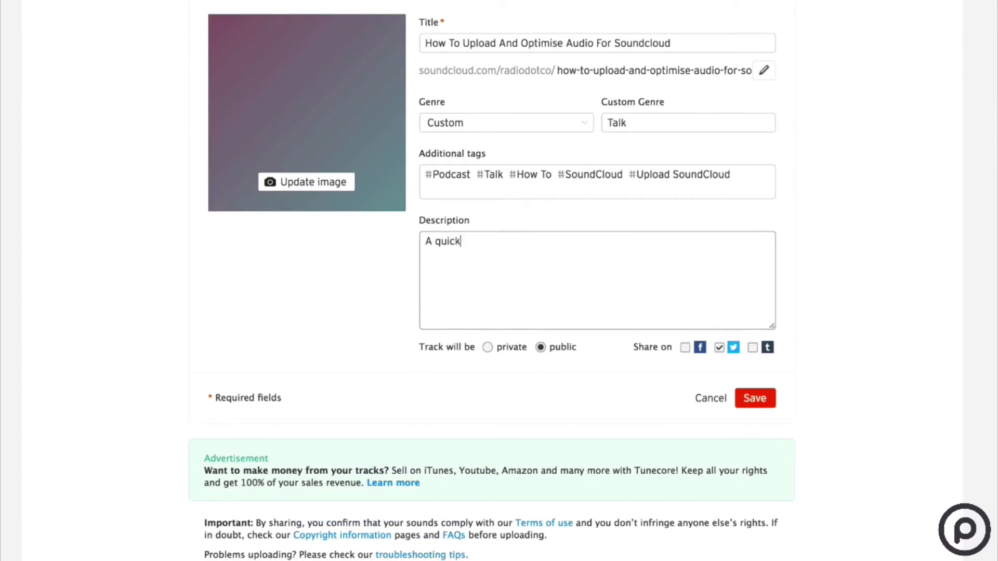
text( overview on how to upload )
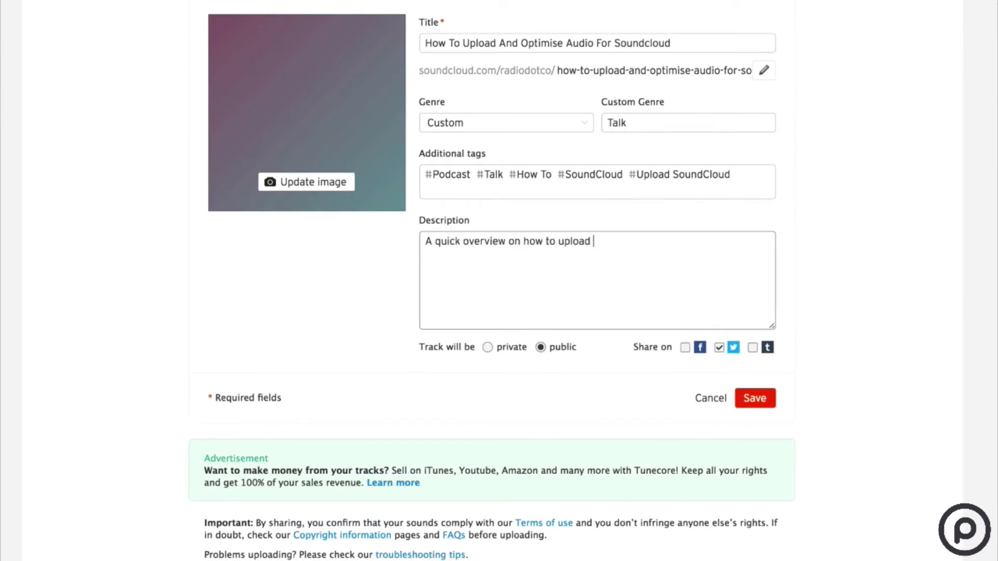
text(and optimise audio for SoundC)
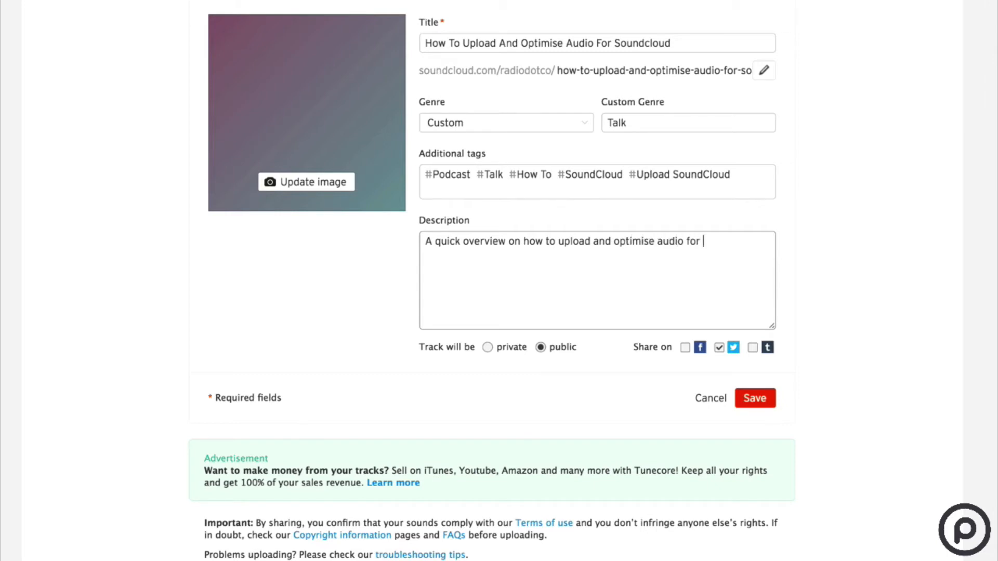
text(loud.)
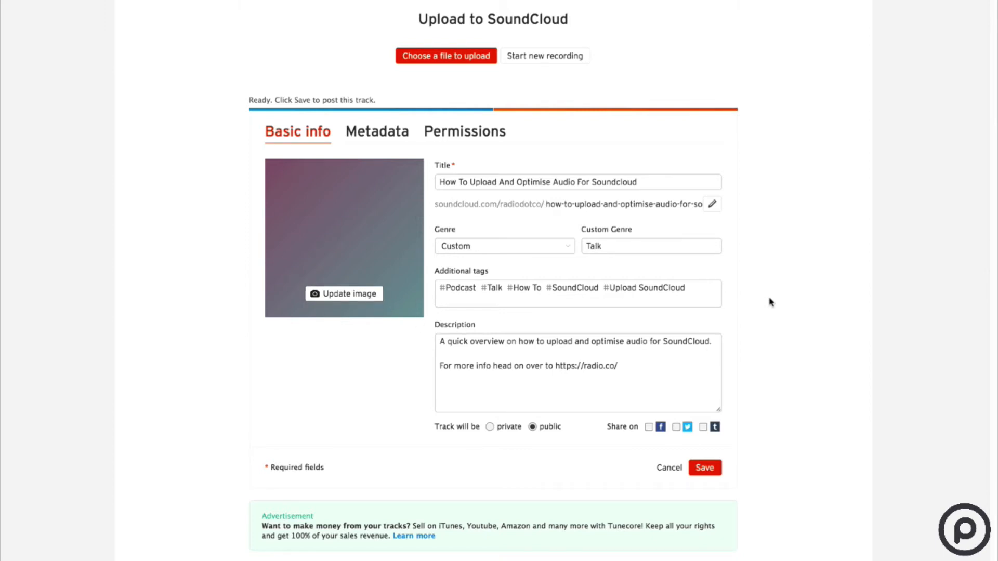
Step: Add the radio.co logo as the track's artwork and save the upload
drag(882, 198, 378, 280)
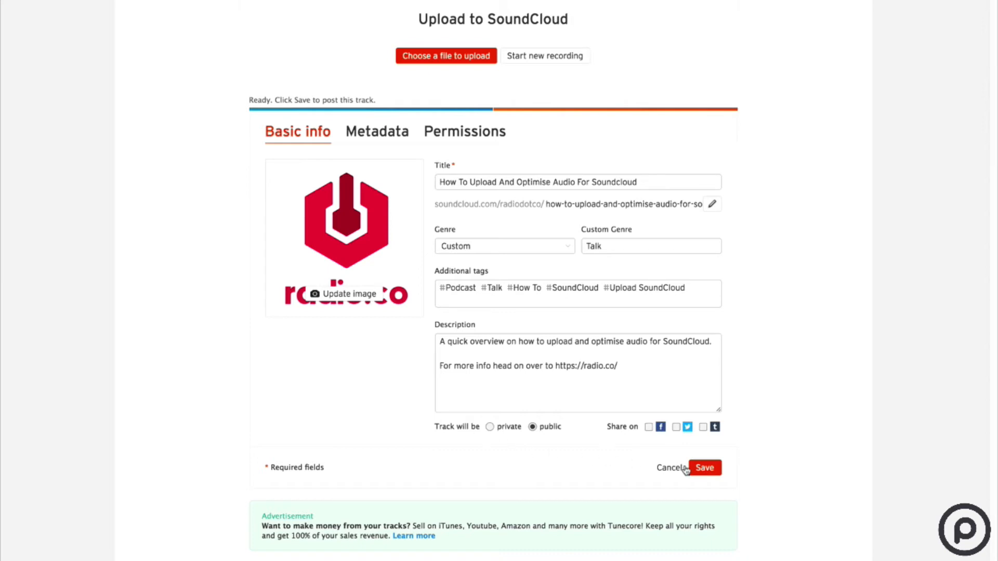
click(706, 467)
Step: Open the profile and preview the newly uploaded track, then open the track's own page and play it there
click(756, 43)
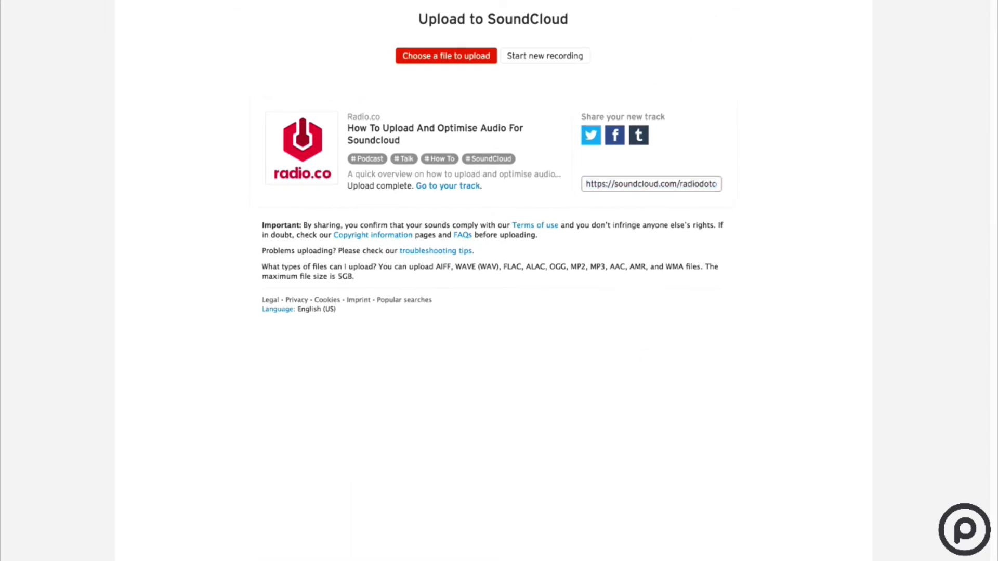
click(753, 86)
click(753, 86)
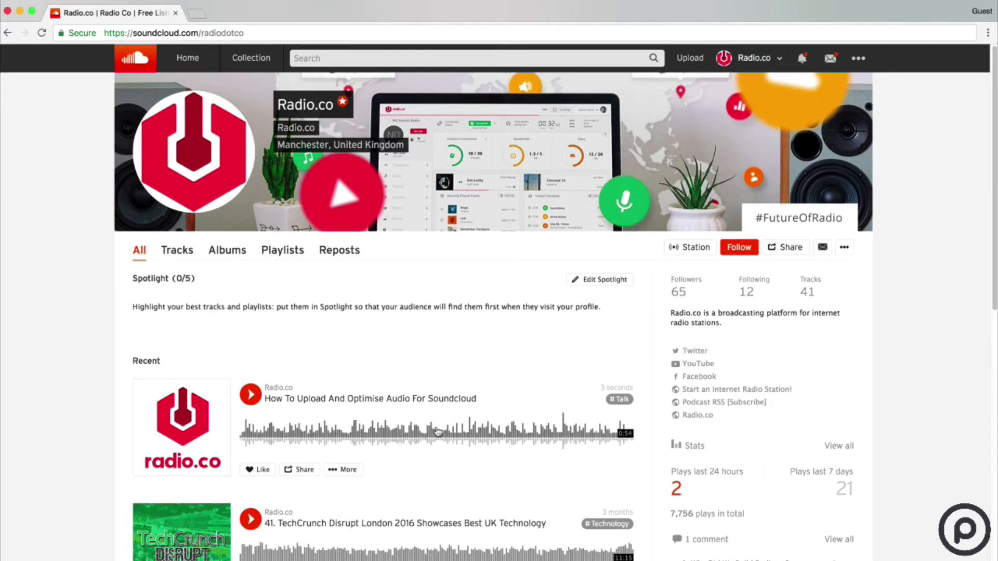
click(251, 396)
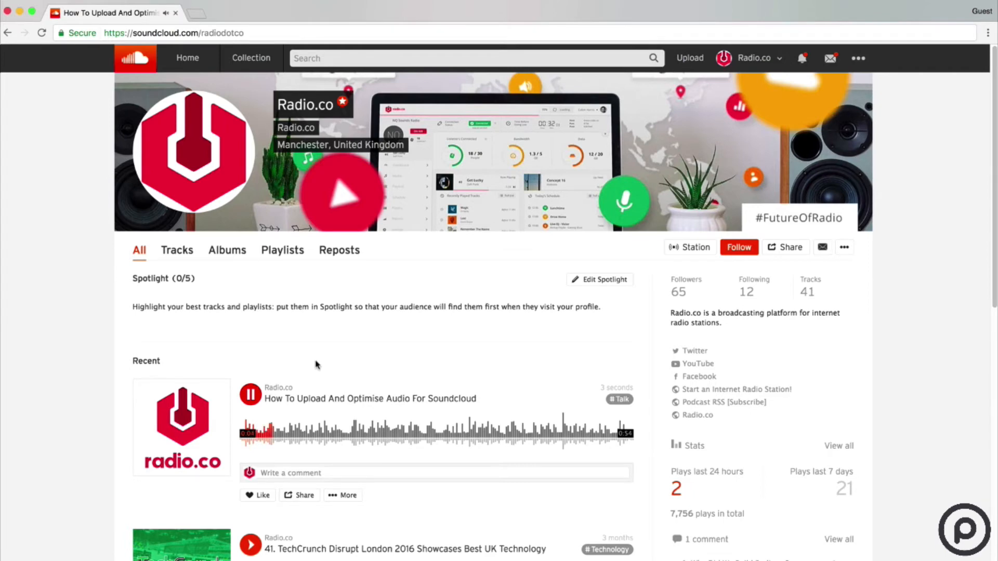
click(251, 395)
click(290, 401)
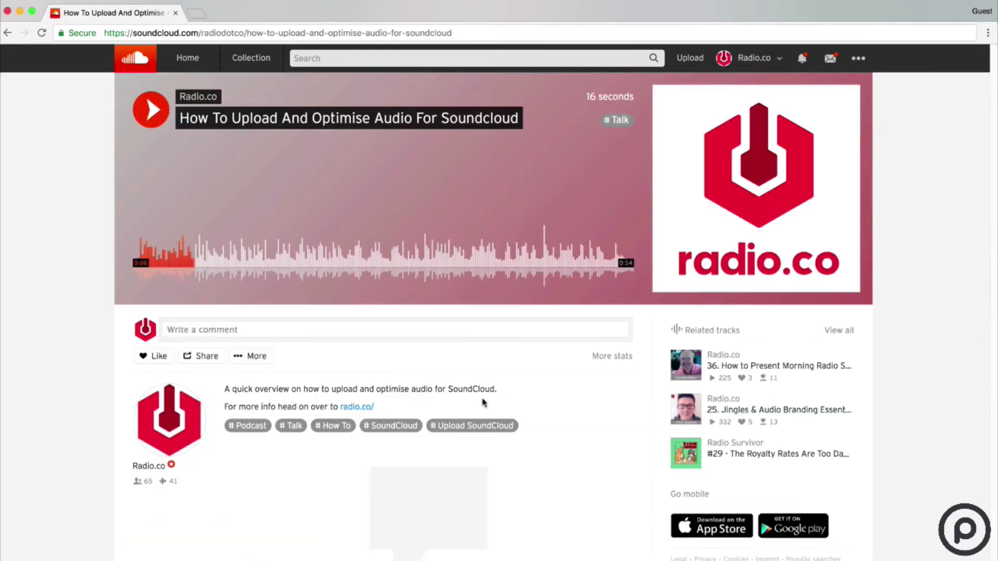
click(150, 109)
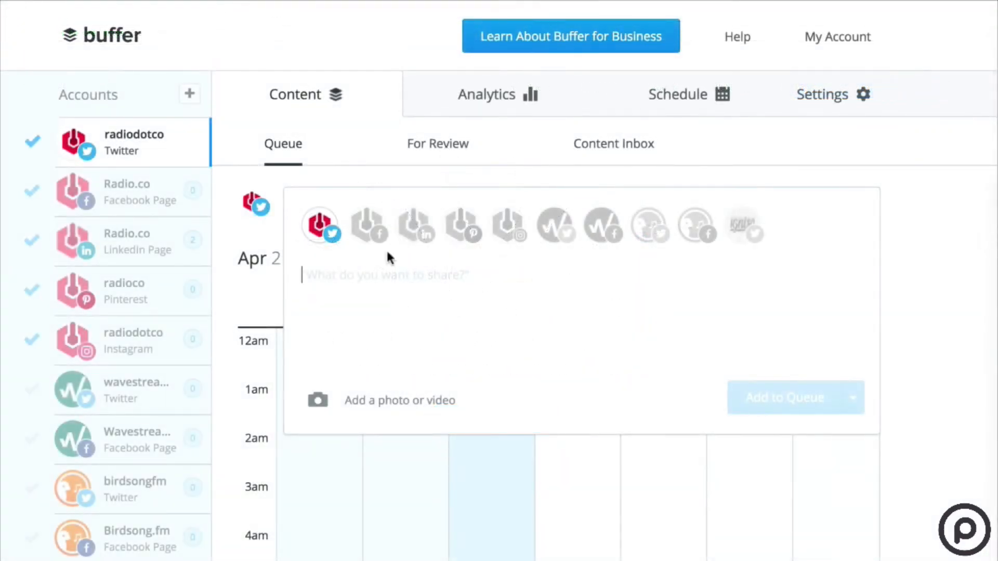
click(368, 225)
click(414, 225)
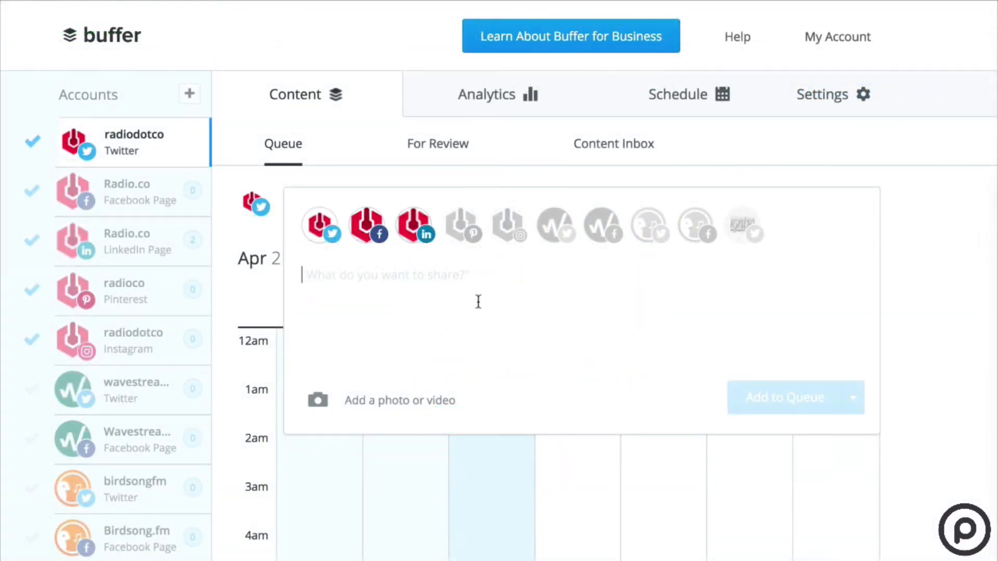
text(How to upload and optimise podcasts for SoundCloud http://bit.ly/2nXB3Zl)
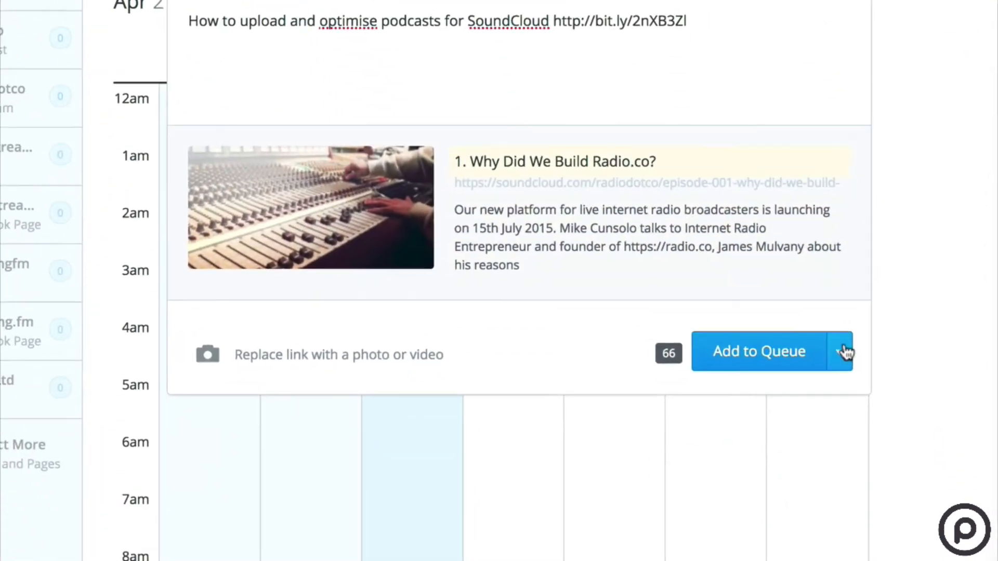
Step: Choose to schedule the post, set its date to 5 April 2017 and its hour to 08, and change the minutes
click(840, 352)
click(797, 471)
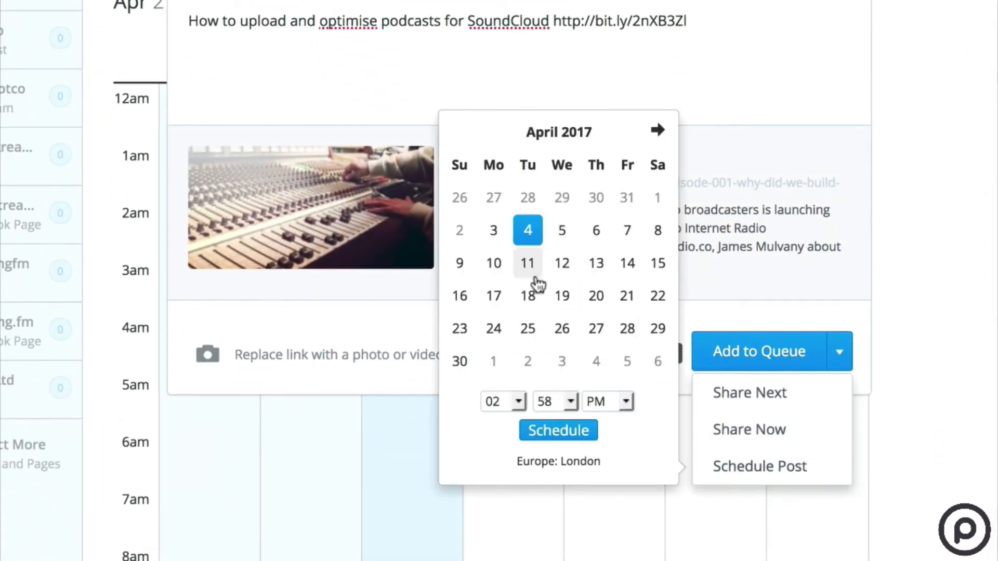
click(561, 231)
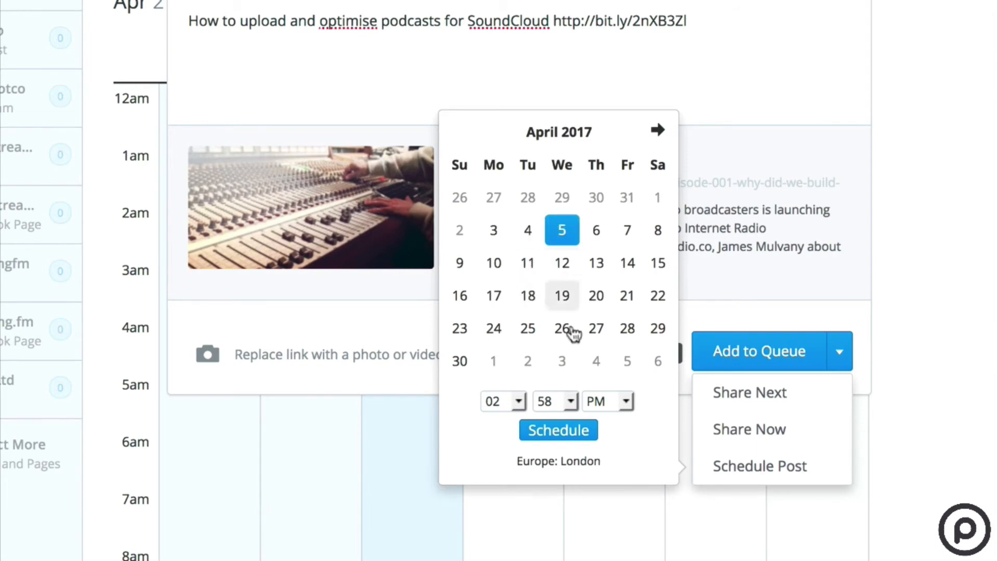
click(516, 401)
click(511, 531)
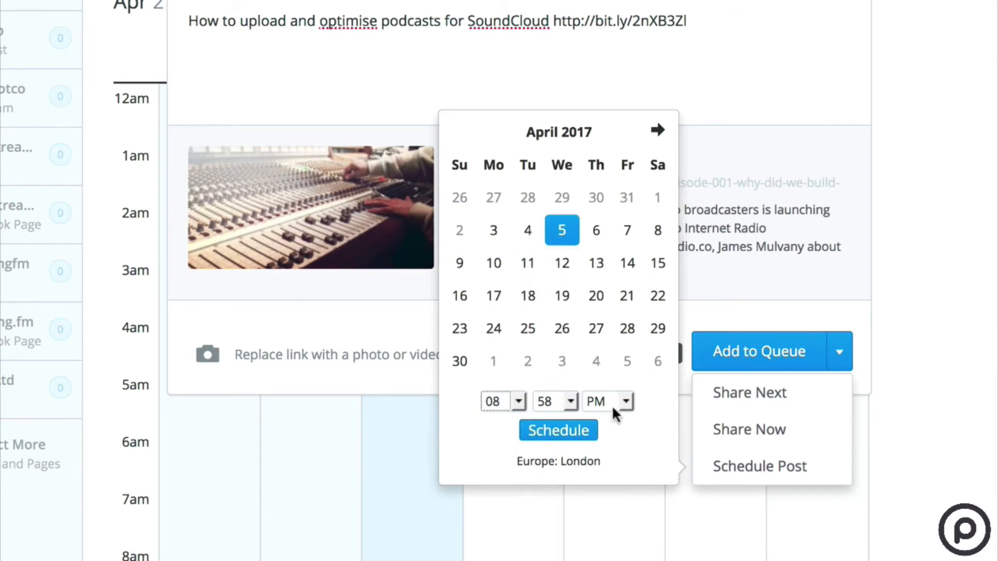
click(550, 403)
click(560, 486)
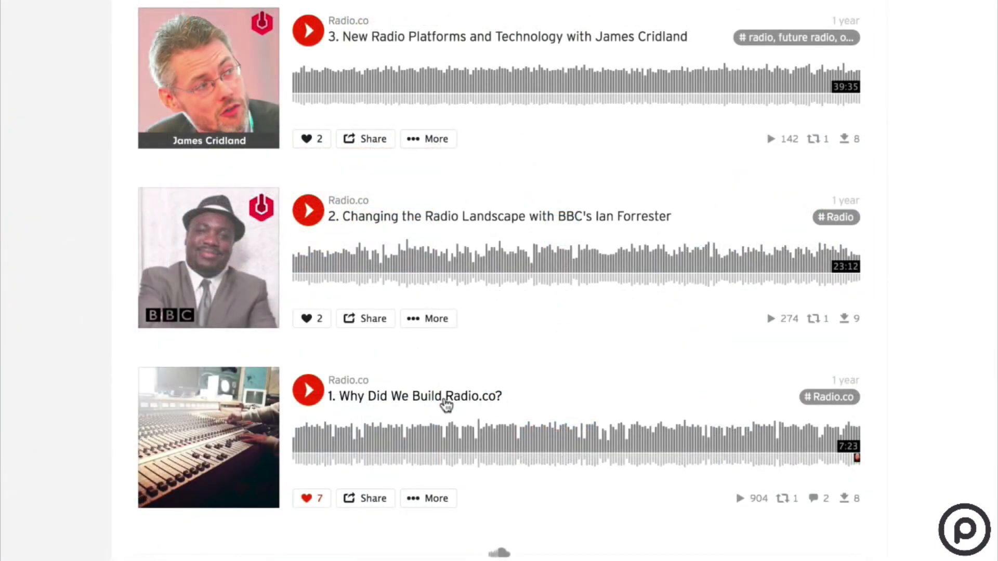
Step: Switch to SoundCloud and open the page of the track "1. Why Did We Build Radio.co?"
click(446, 404)
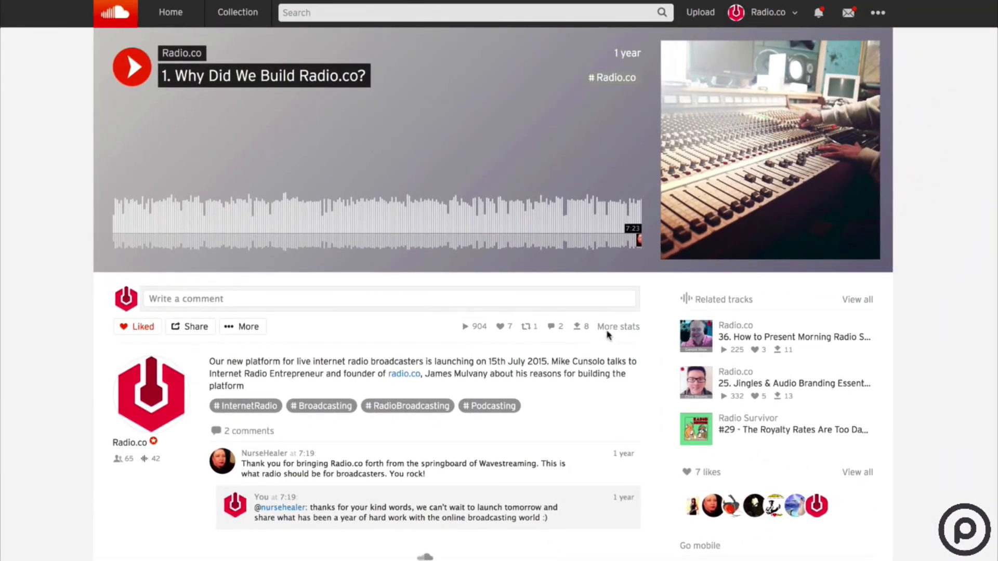
Step: Open the detailed statistics of the track "1. Why Did We Build Radio.co?" and set the timeframe to Overall
click(635, 328)
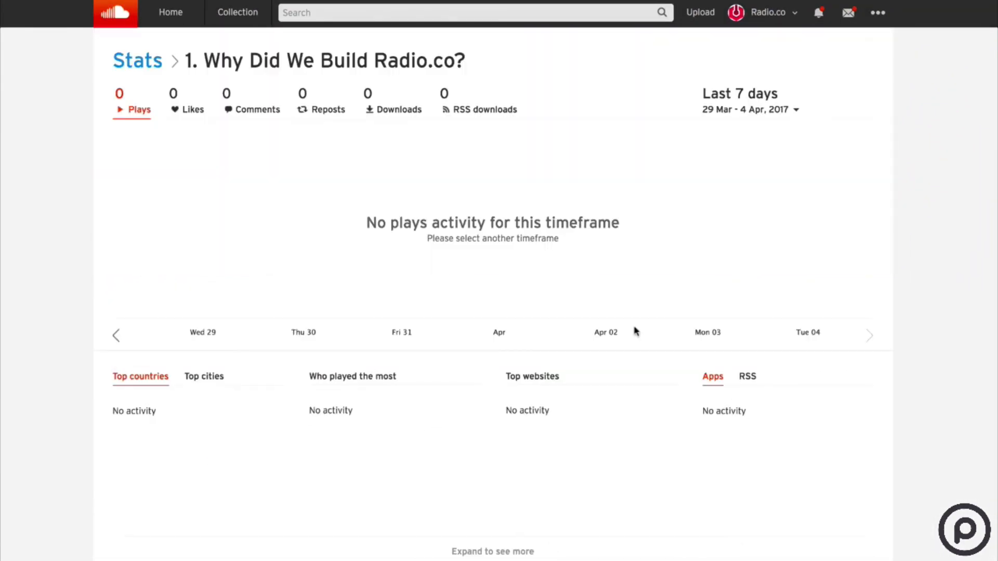
click(743, 110)
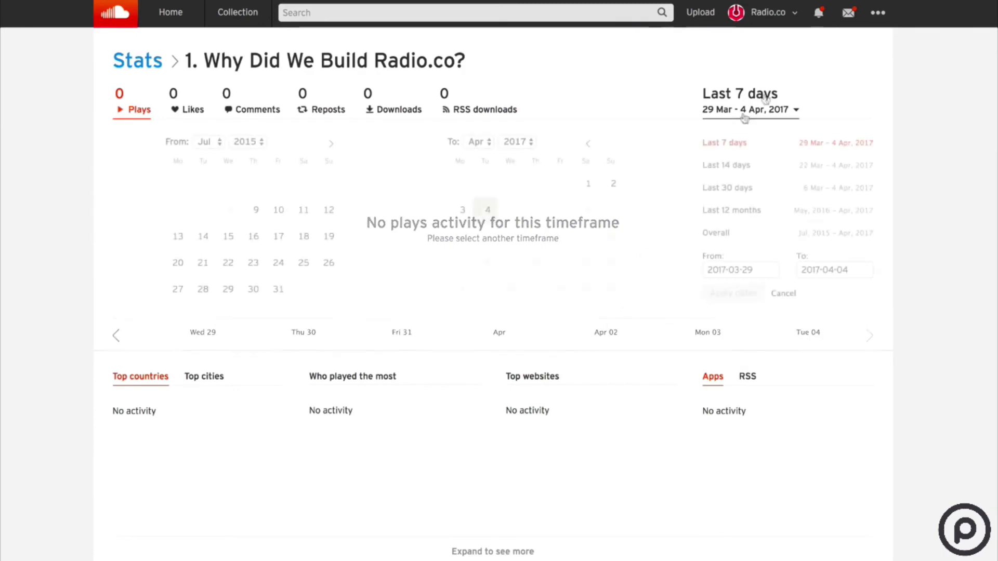
click(718, 232)
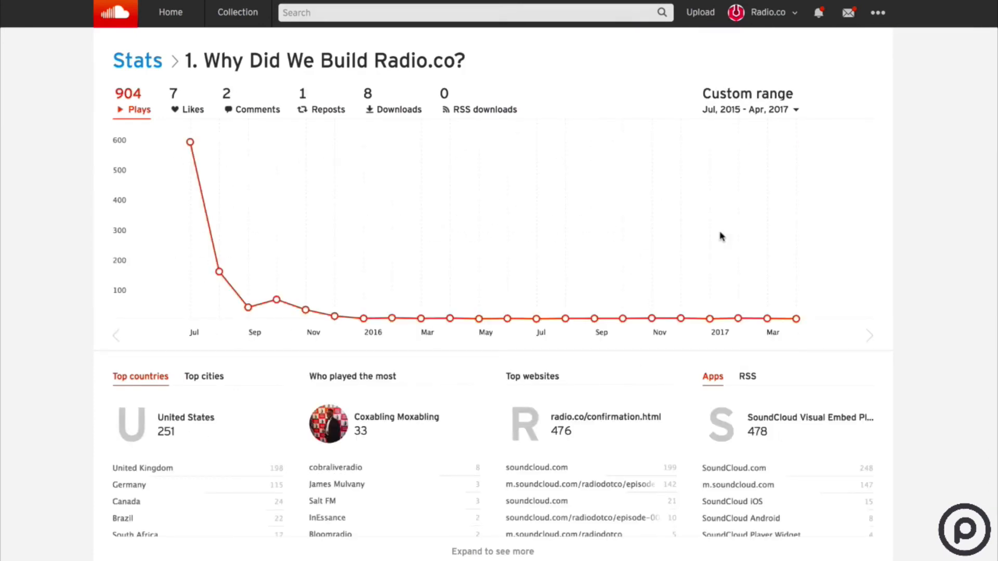
Step: Review the track's likes, comments, reposts and downloads statistics one after another
click(188, 114)
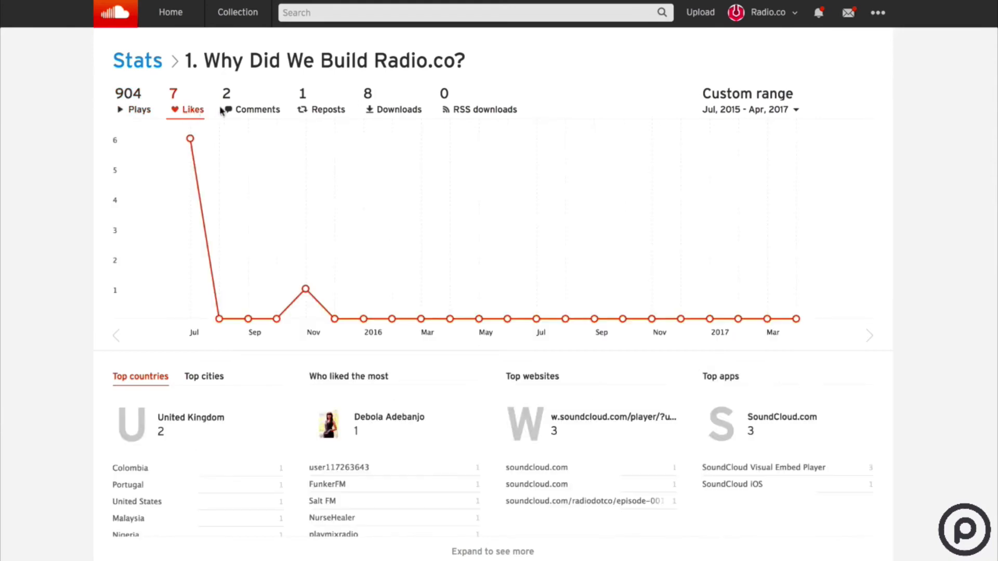
click(249, 112)
click(319, 110)
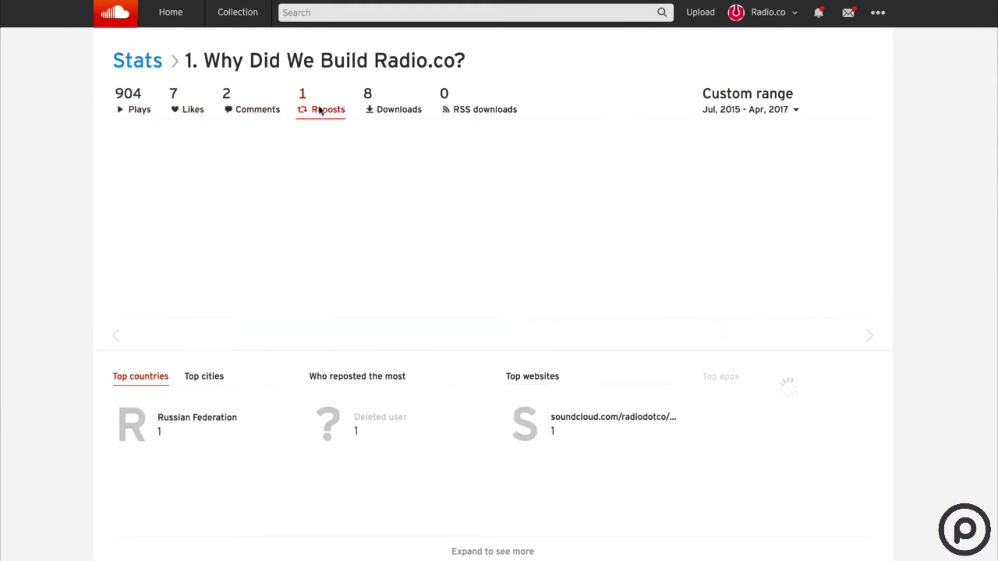
click(374, 110)
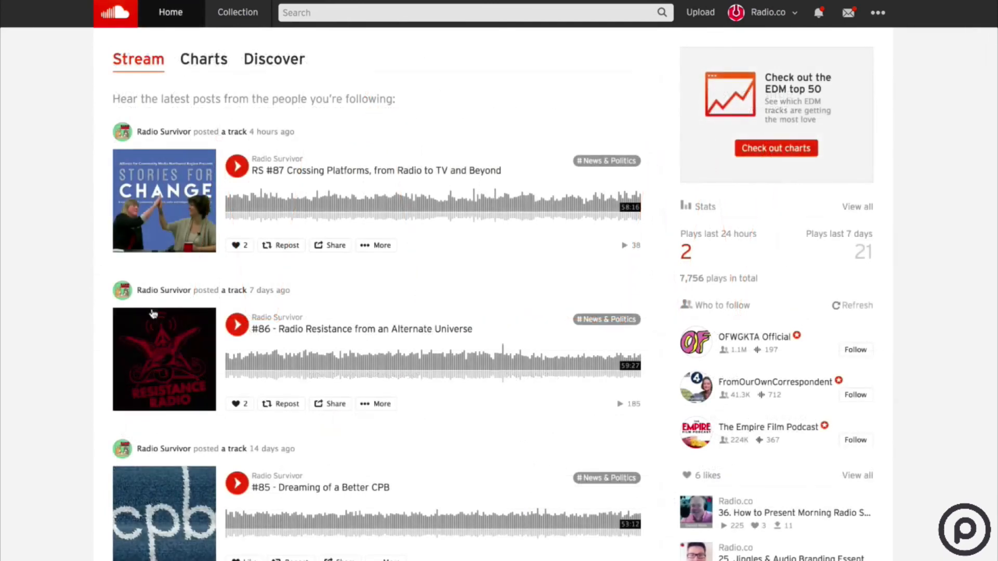
Step: Open the Radio Survivor profile from the home stream and like the track "RS #87 Crossing Platforms, from Radio to TV and Beyond"
click(171, 290)
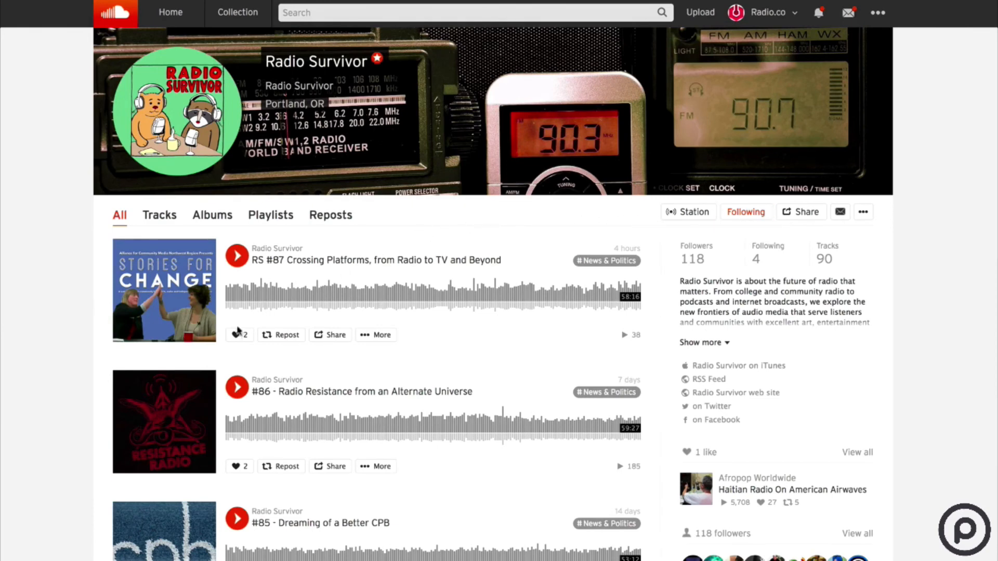
click(237, 336)
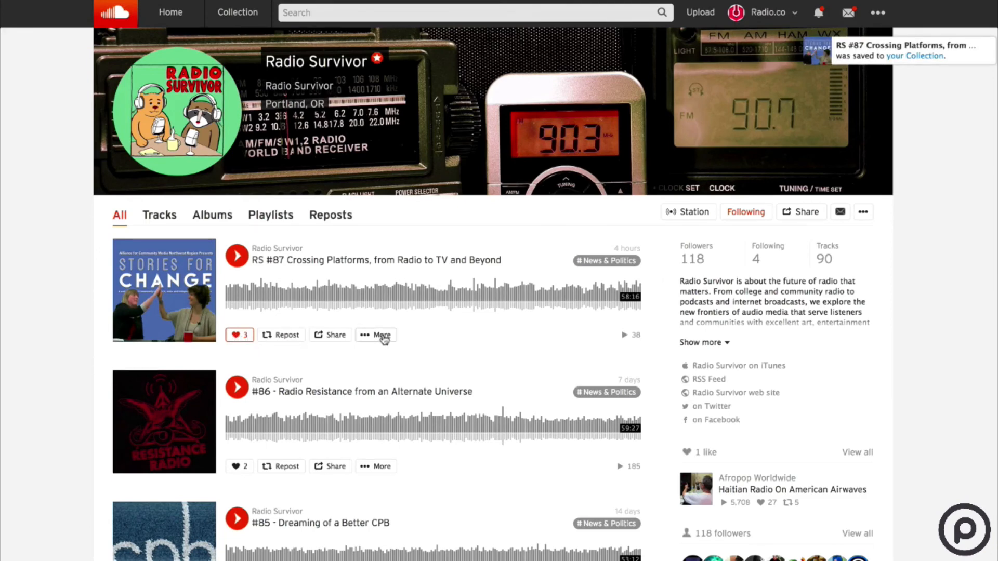
click(384, 335)
click(383, 337)
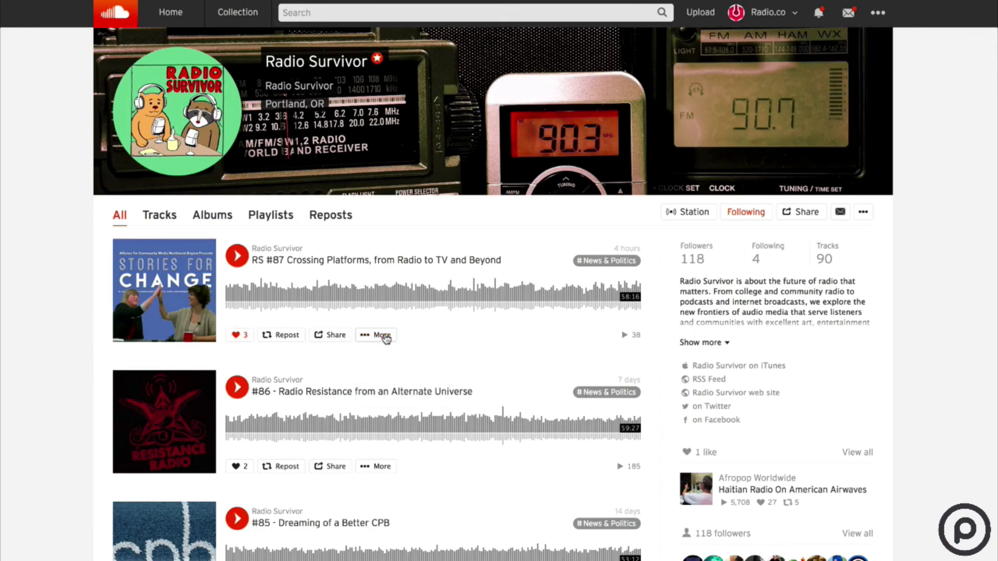
click(342, 261)
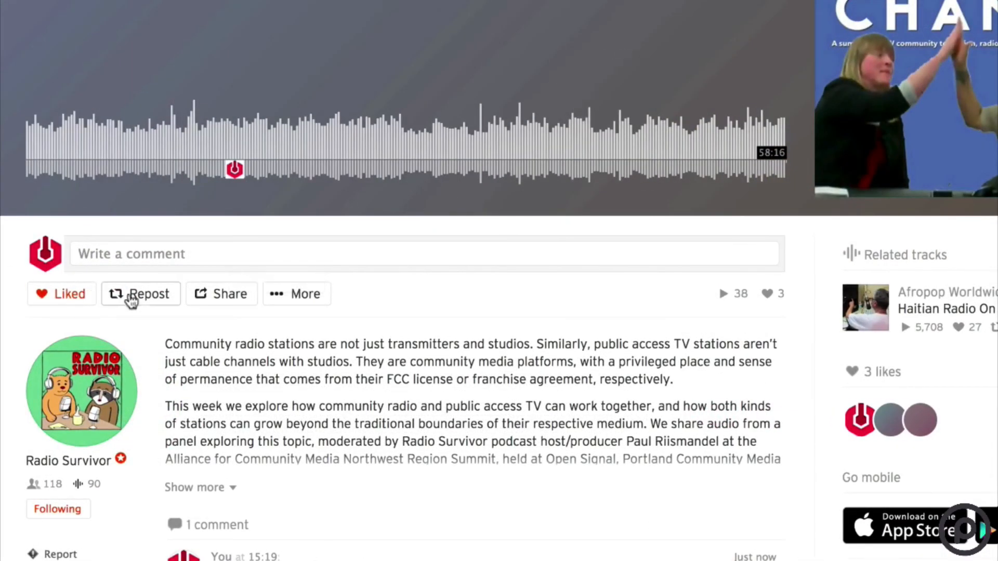
click(140, 300)
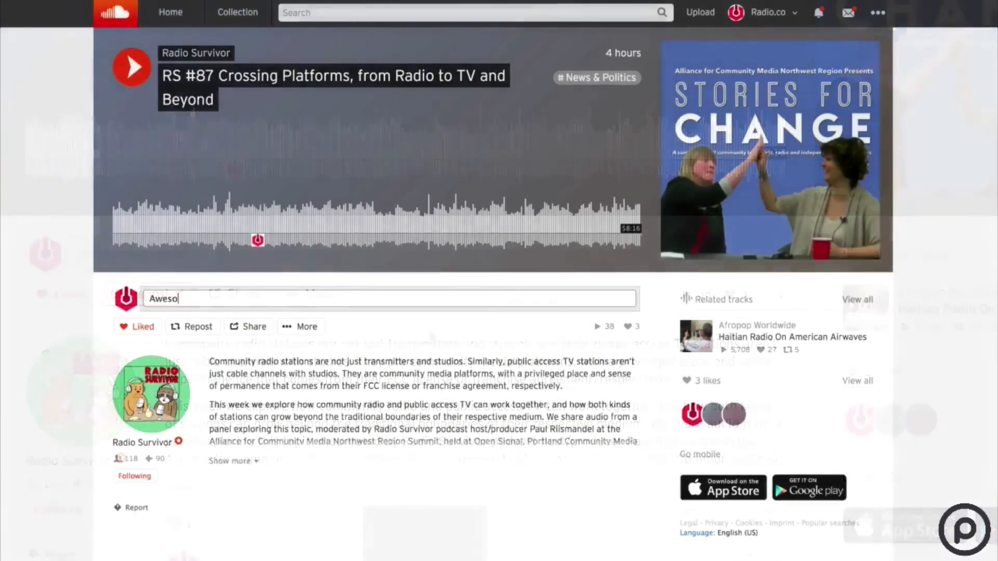
text(me! Loved it!)
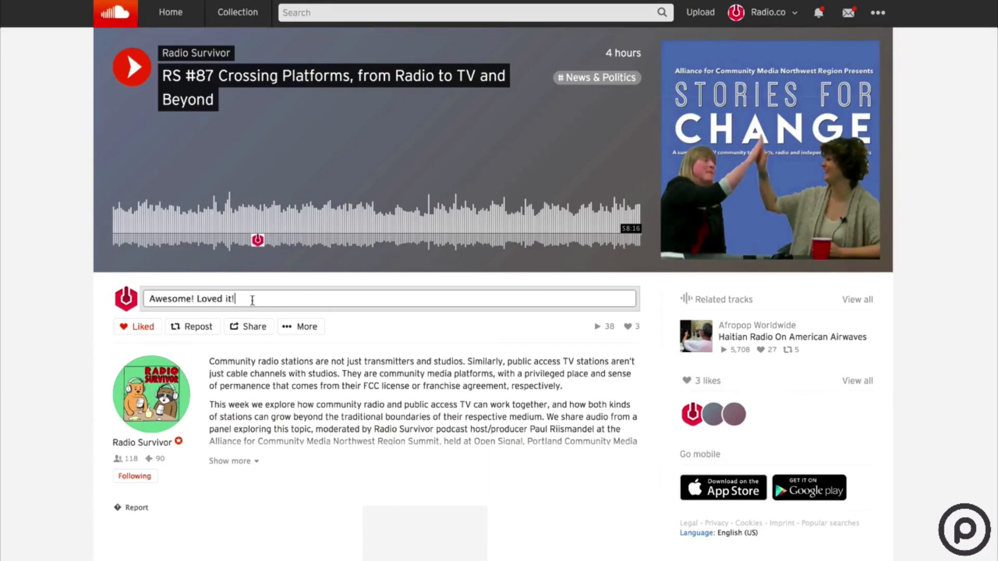
key(Return)
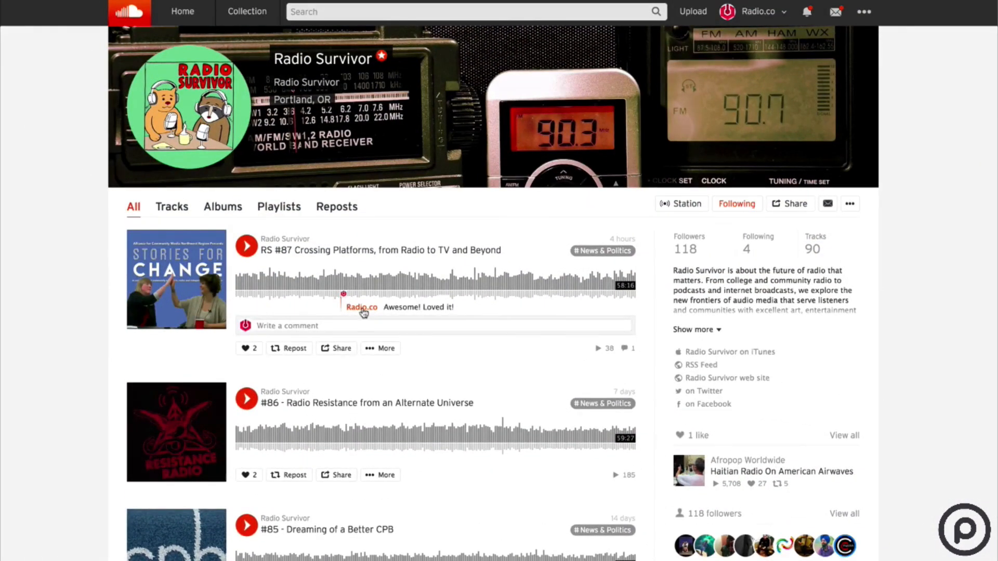
click(363, 307)
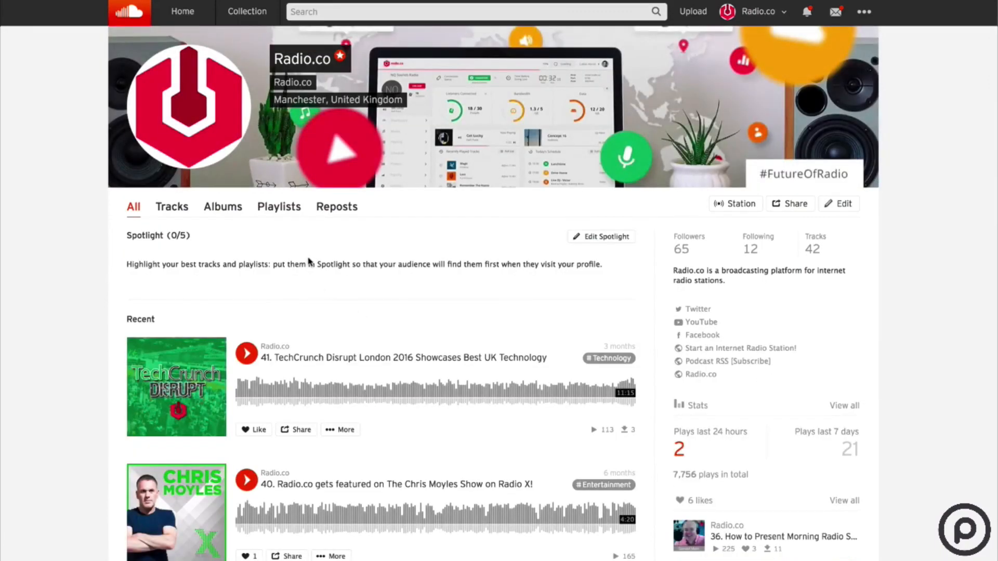